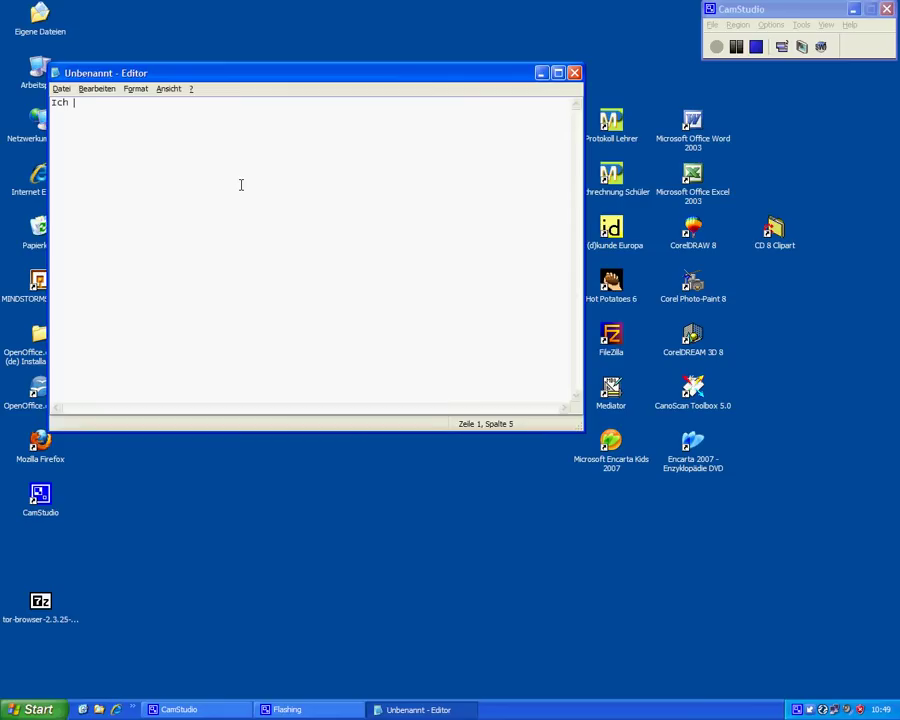
# - Complete the note's first line as "Ich zeige euch wie ihr die internet sperre in der schule umgeht!!!" and add a second line "Mit tor-browser"
pyautogui.write('euch wie ihr die int')
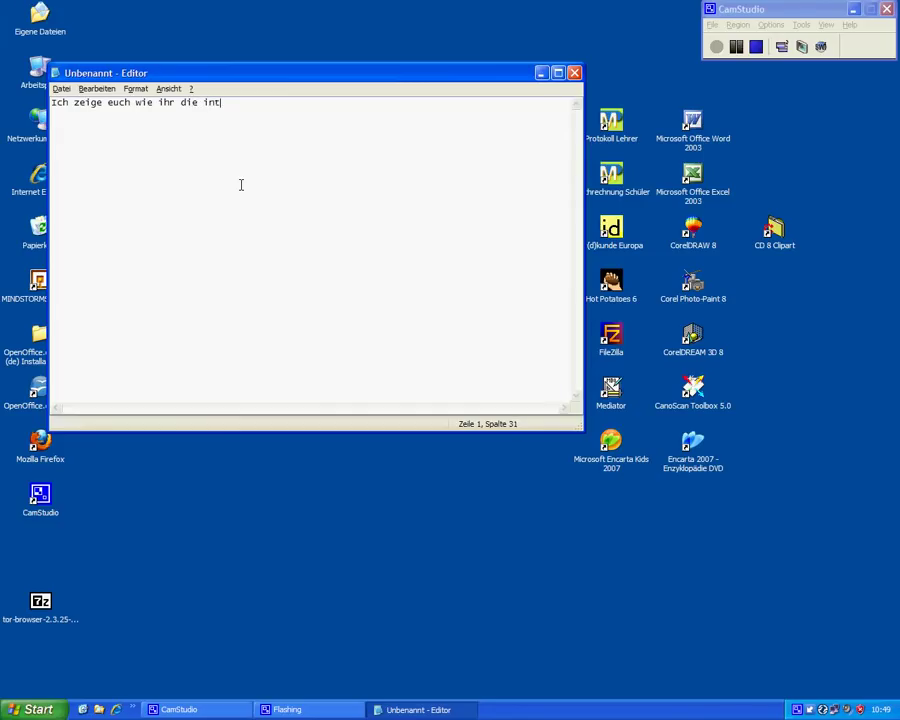
pyautogui.write('ernet sprerre in der schule u')
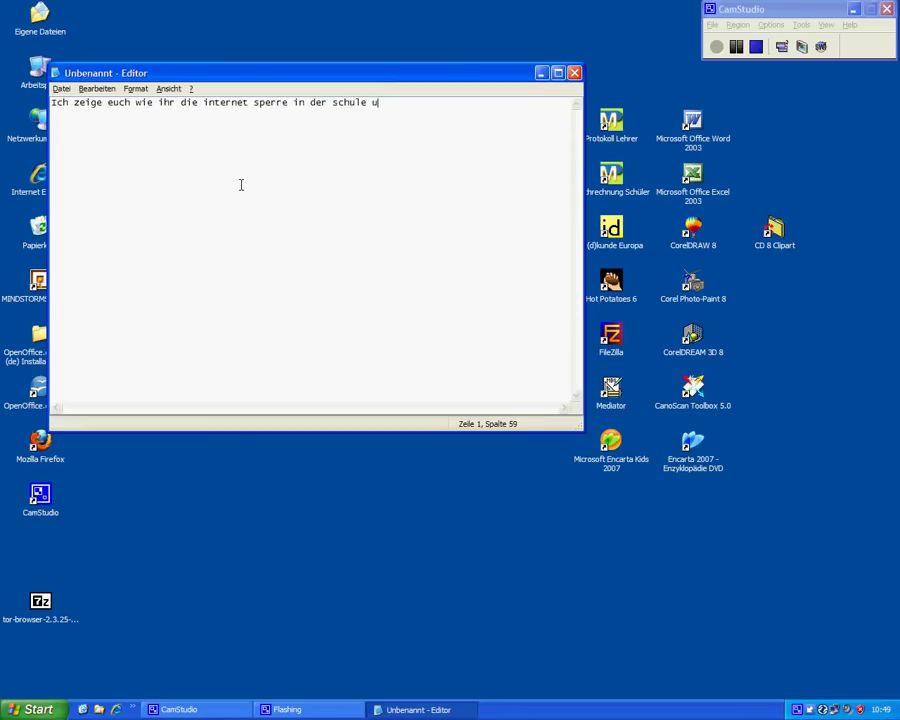
pyautogui.write('mgeht!!!')
pyautogui.press('Return')
pyautogui.write('Mit tor-browser')
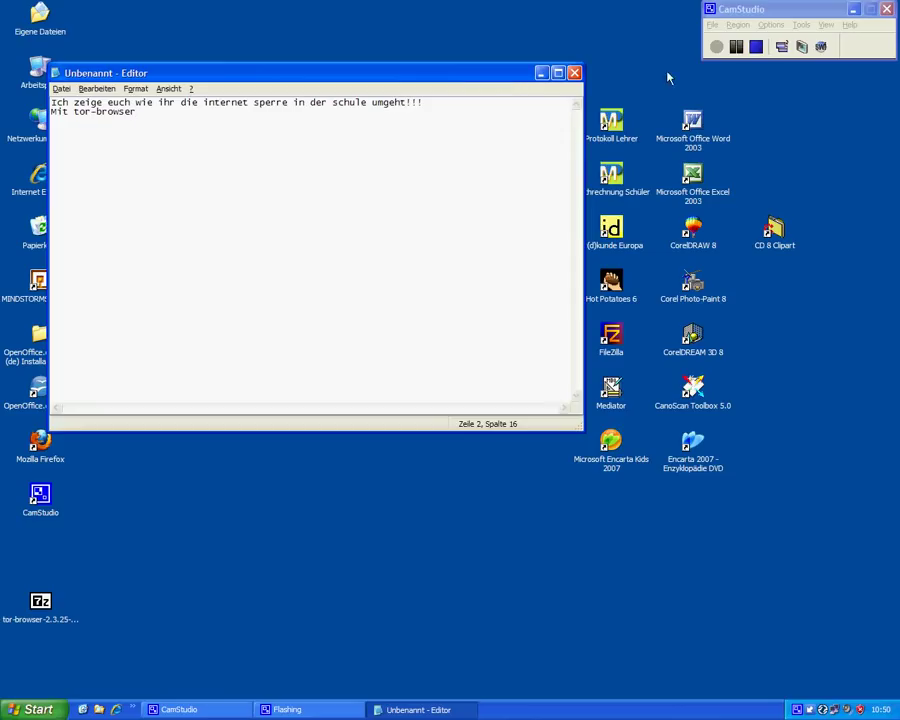
pyautogui.click(541, 73)
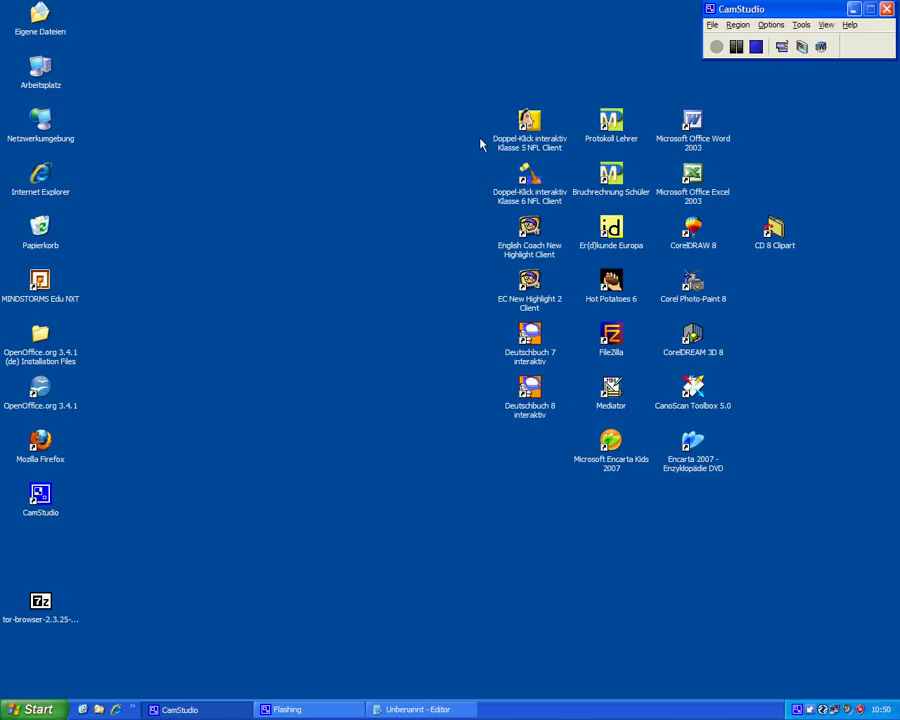
# - Open Mozilla Firefox from the desktop and load movie2k.to
pyautogui.click(40, 440)
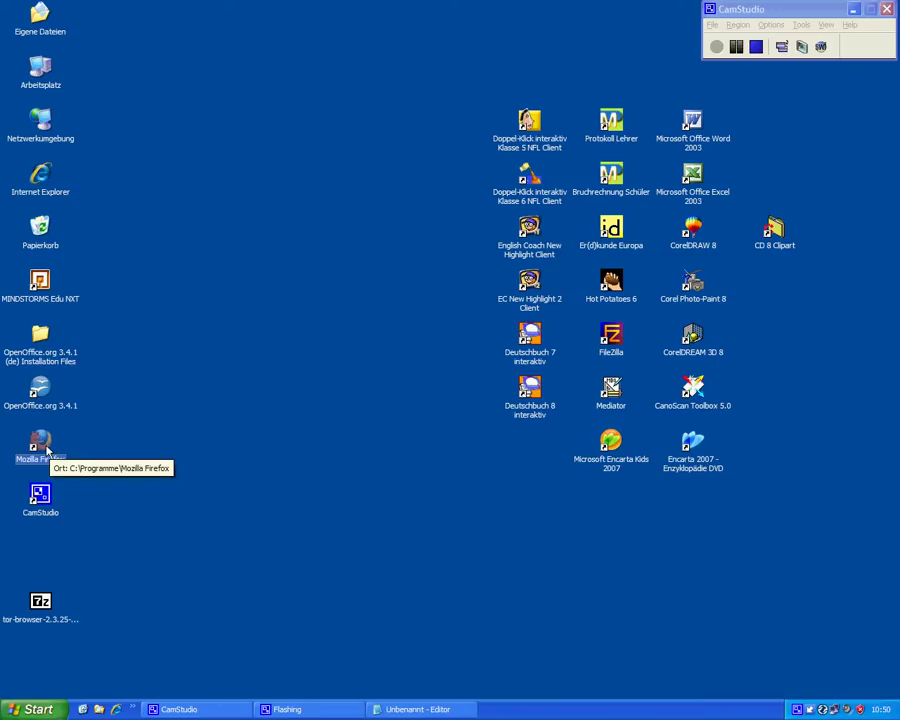
pyautogui.doubleClick(42, 445)
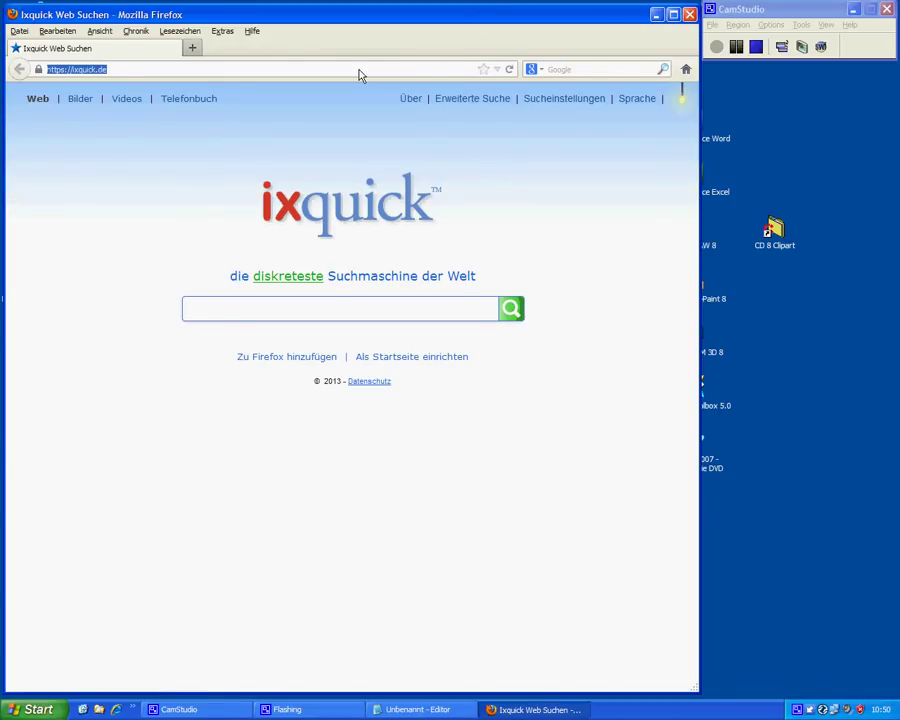
pyautogui.write('movie')
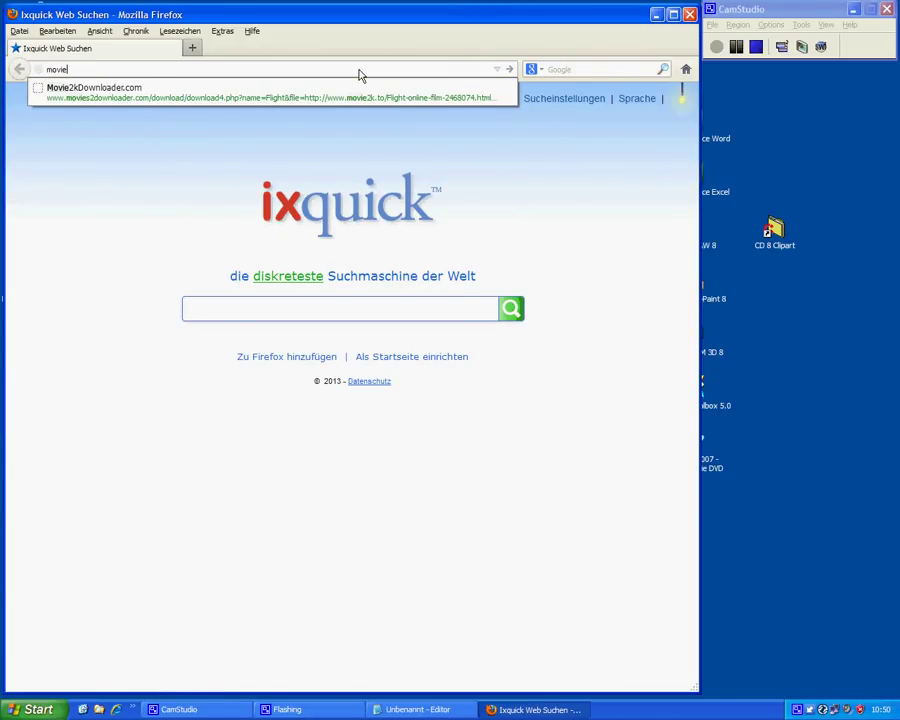
pyautogui.write('2k.to')
pyautogui.press('Return')
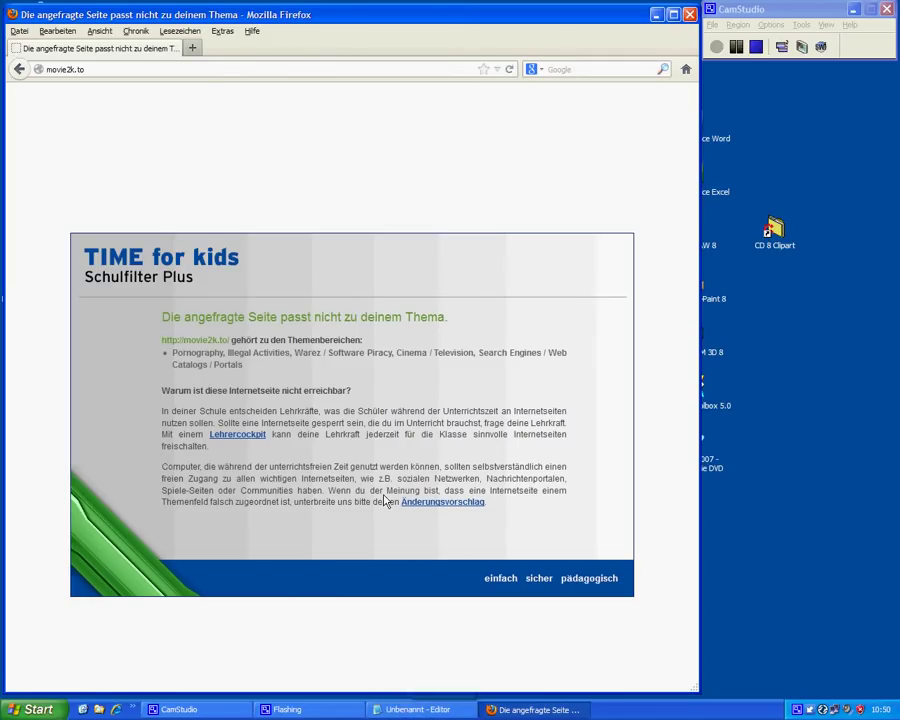
# - Copy the address of the requested movie2k.to page in Firefox
pyautogui.click(196, 70)
pyautogui.hotkey('ctrl', 'c')
pyautogui.rightClick(62, 69)
pyautogui.click(94, 108)
pyautogui.click(418, 709)
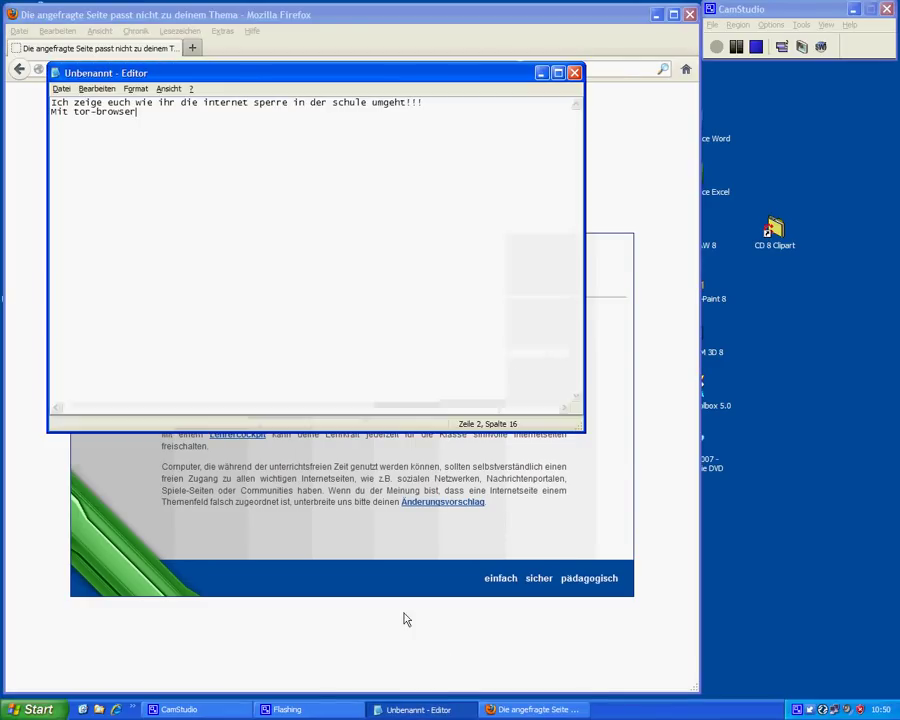
pyautogui.press('Return')
pyautogui.write('wie')
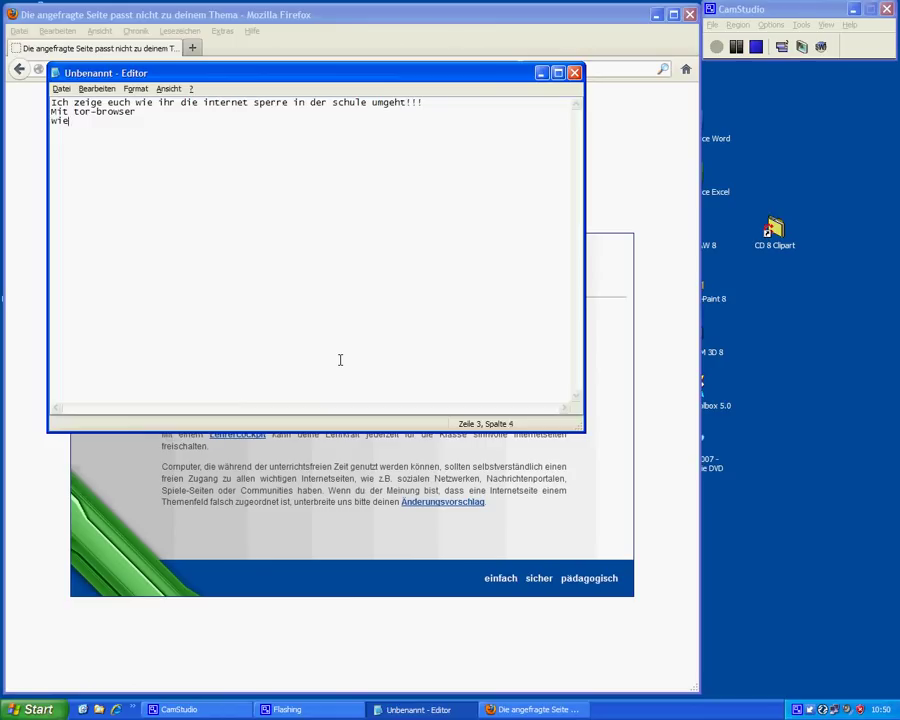
pyautogui.write(' ihr sehen könnt')
pyautogui.hotkey('ctrl', 'v')
pyautogui.write('ist gesperrt')
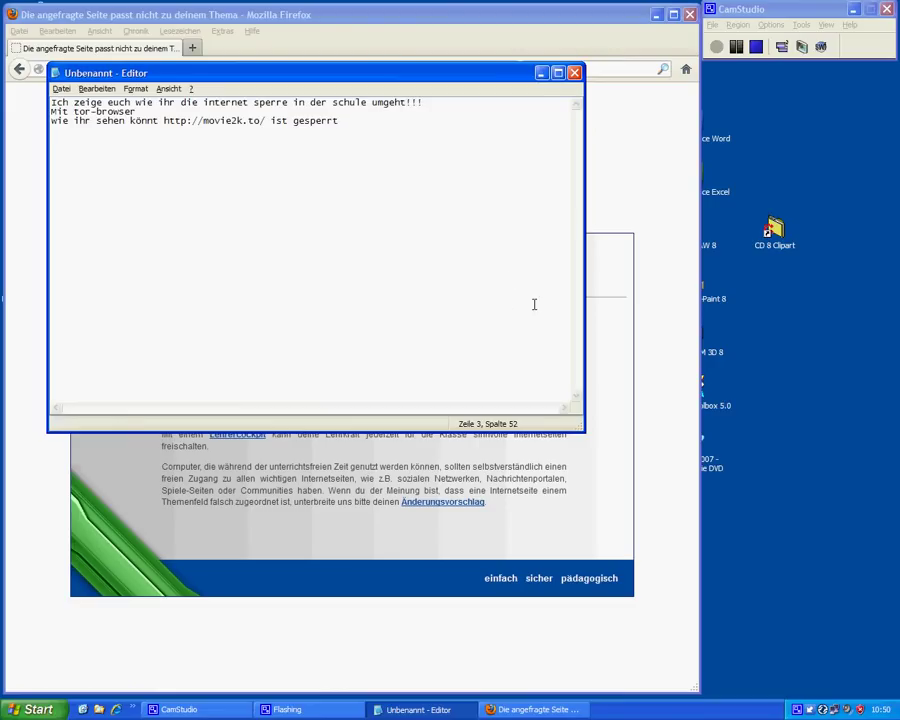
pyautogui.click(541, 73)
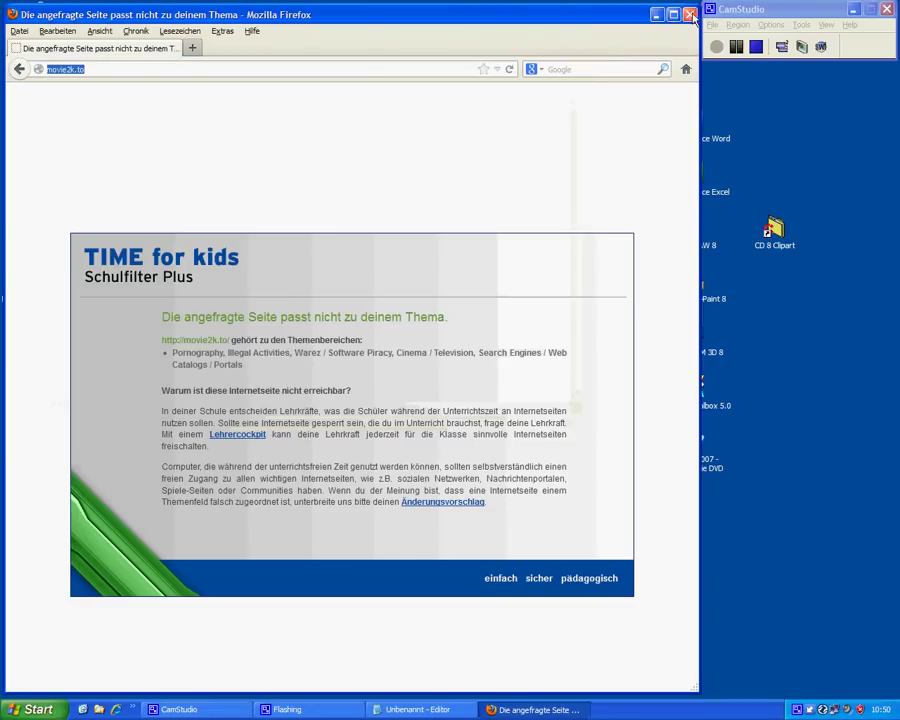
# - Close Firefox and extract the tor-browser-2.3.25-2_en-US.exe archive to the desktop
pyautogui.hotkey('alt', 'F4')
pyautogui.click(44, 608)
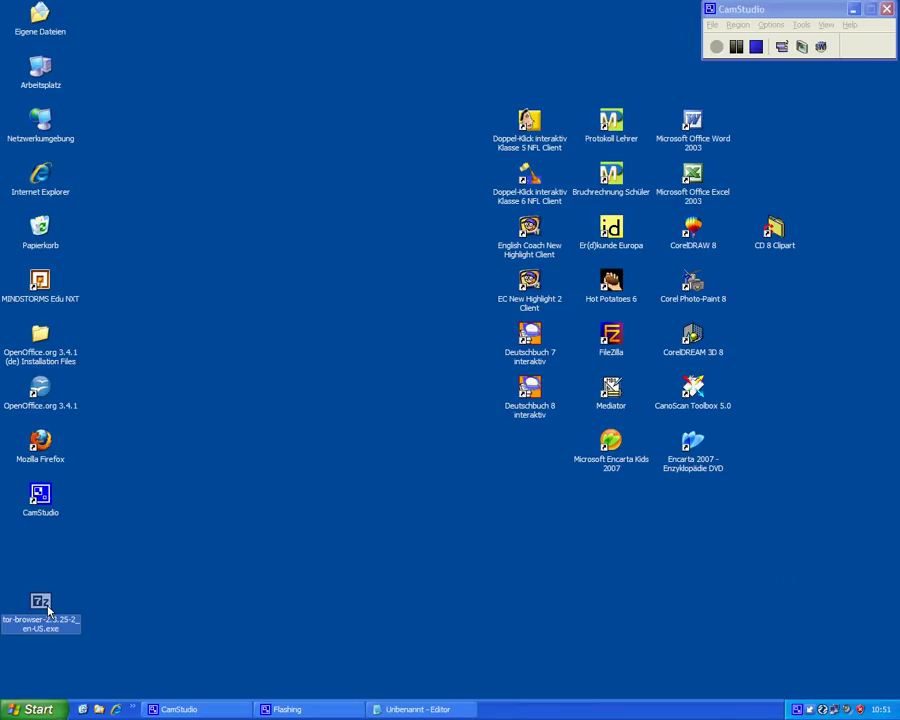
pyautogui.doubleClick(44, 606)
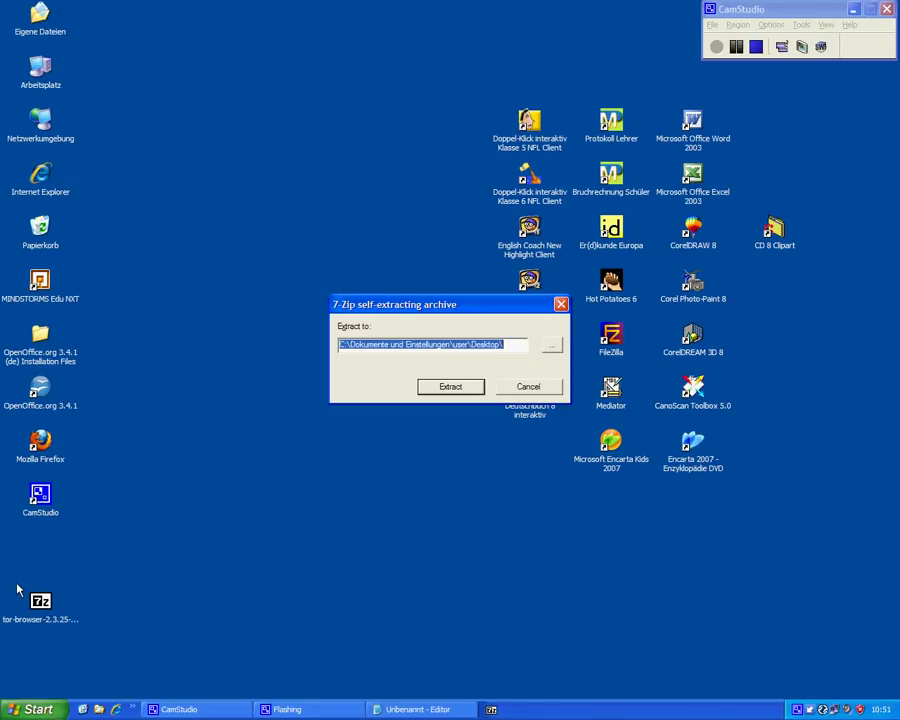
pyautogui.click(460, 389)
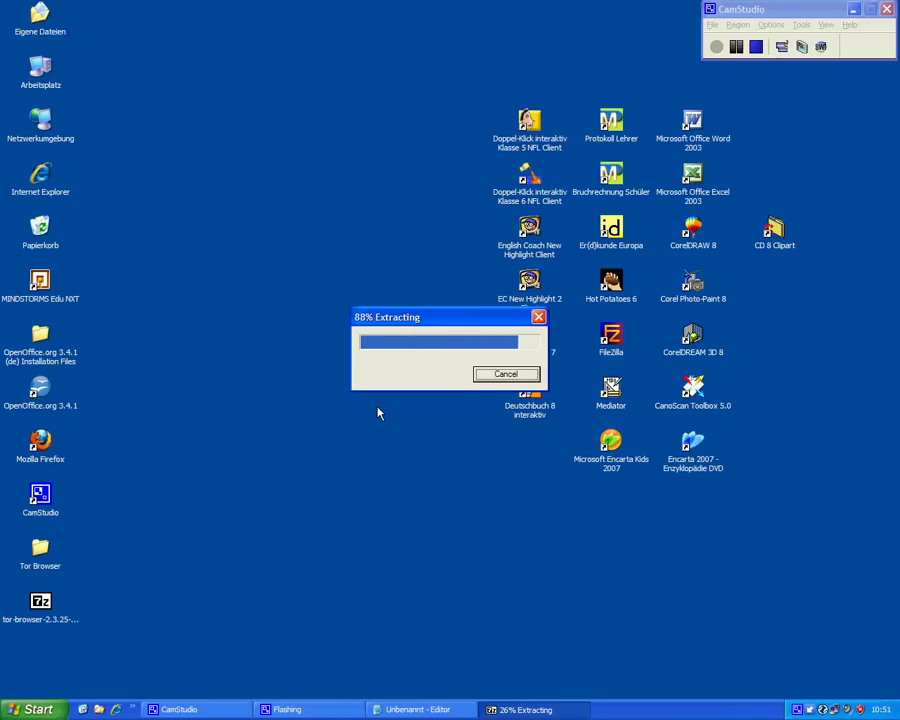
# - Launch Start Tor Browser.exe from the extracted Tor Browser folder and minimize the folder window
pyautogui.doubleClick(40, 556)
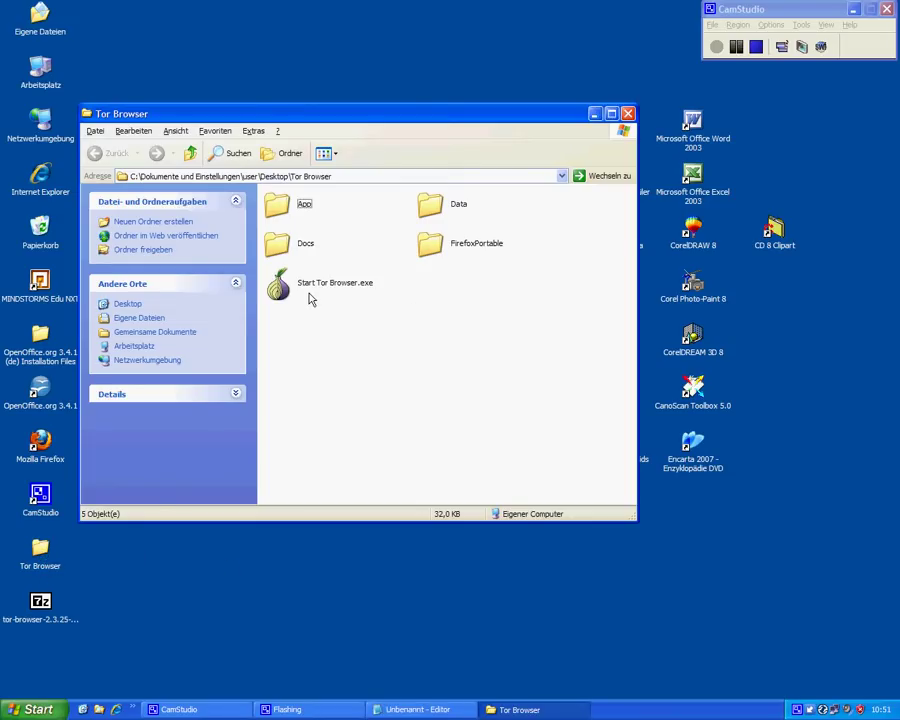
pyautogui.click(309, 288)
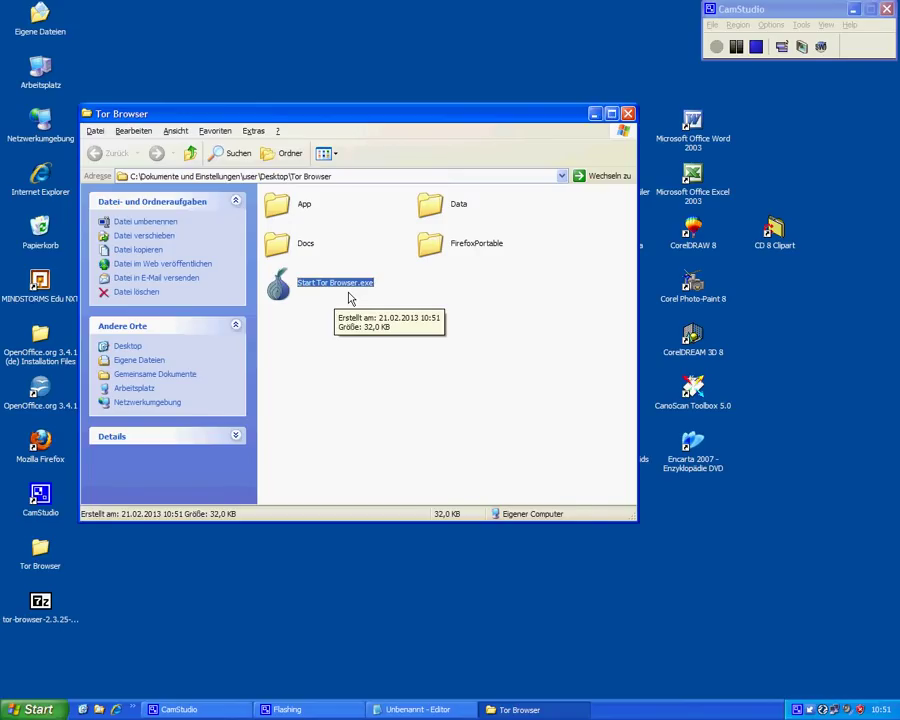
pyautogui.doubleClick(349, 298)
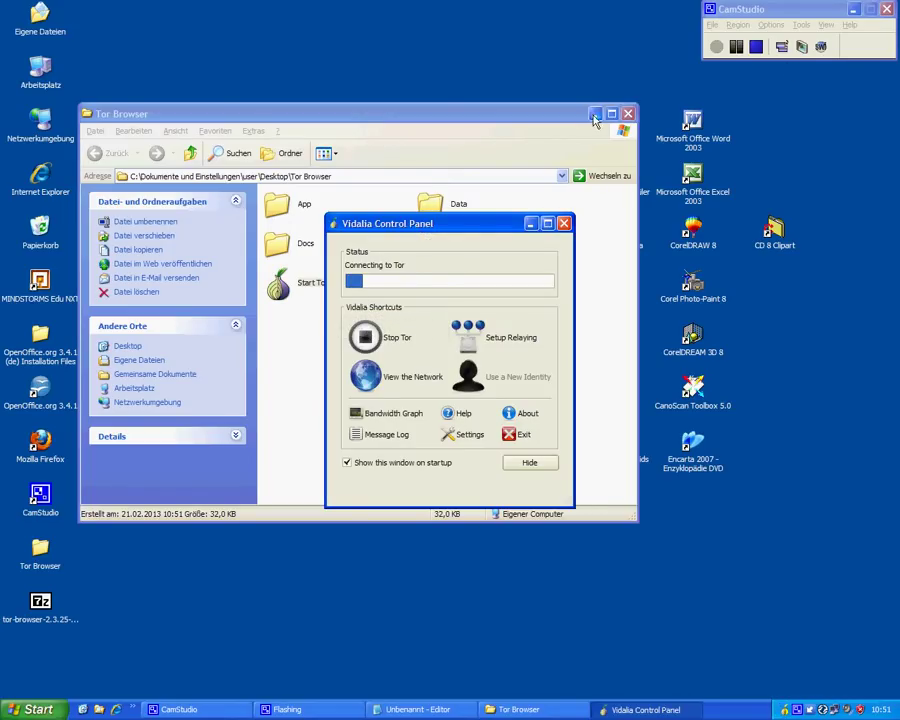
pyautogui.click(594, 115)
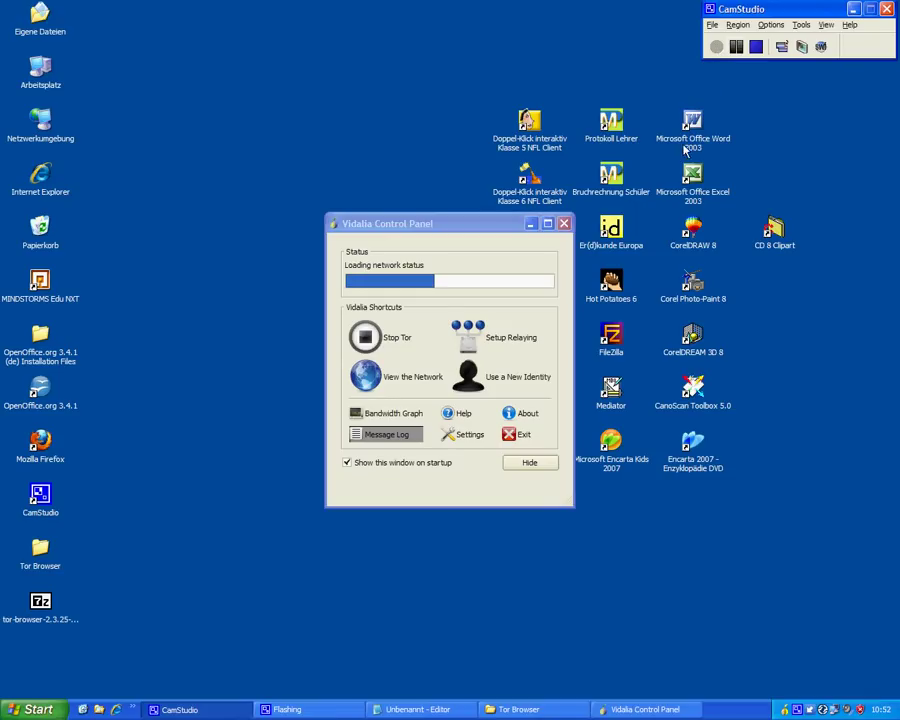
# - Add the line "vidalia panel einfach starten und laufen lassen!" to the note in the text editor and minimize it
pyautogui.click(422, 712)
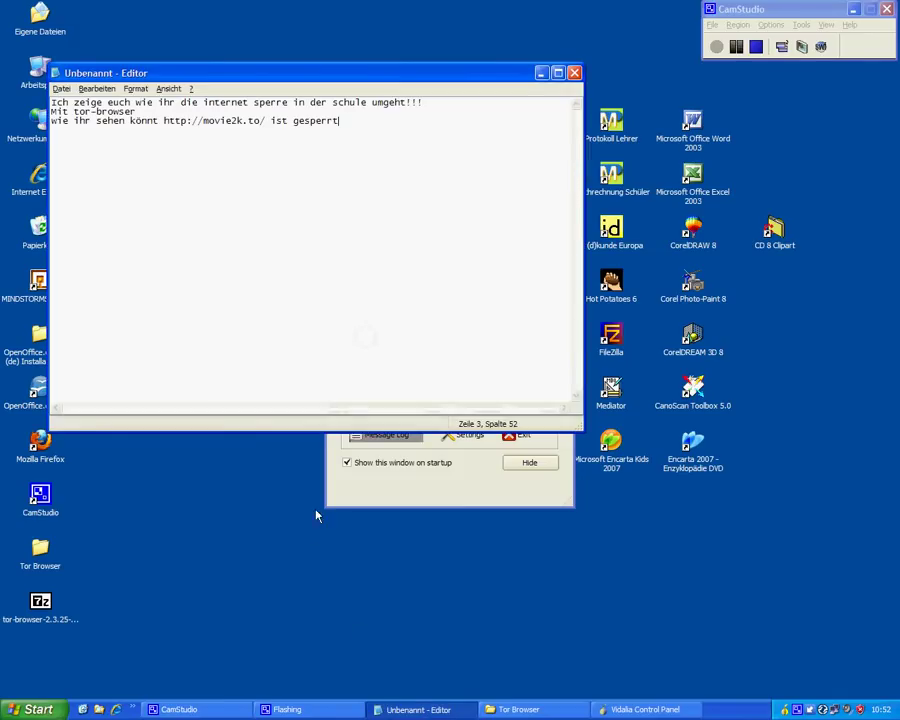
pyautogui.press('Return')
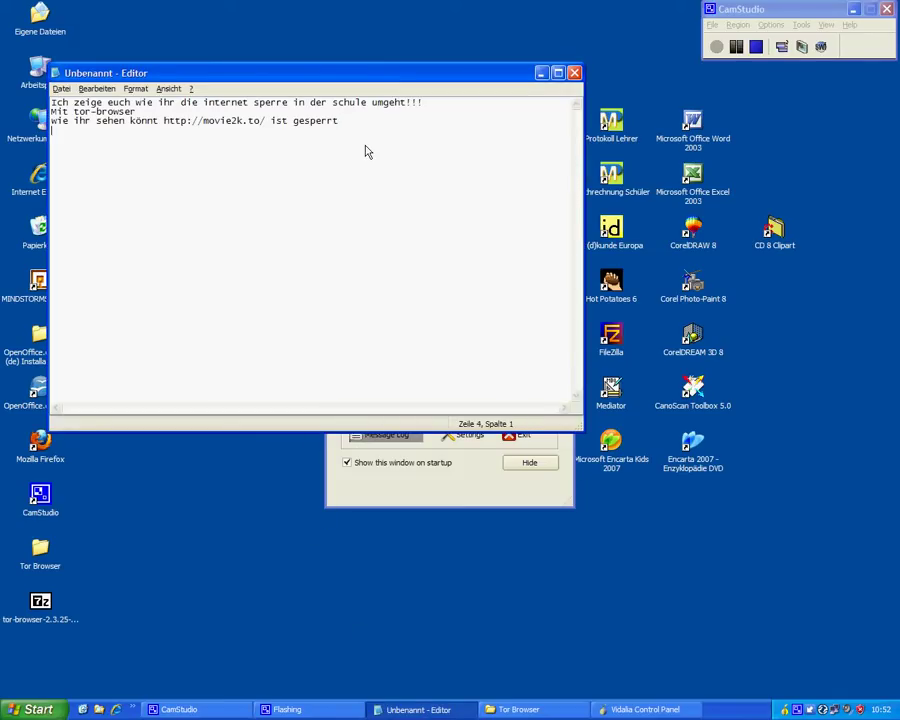
pyautogui.write('vidalia panel einfach ')
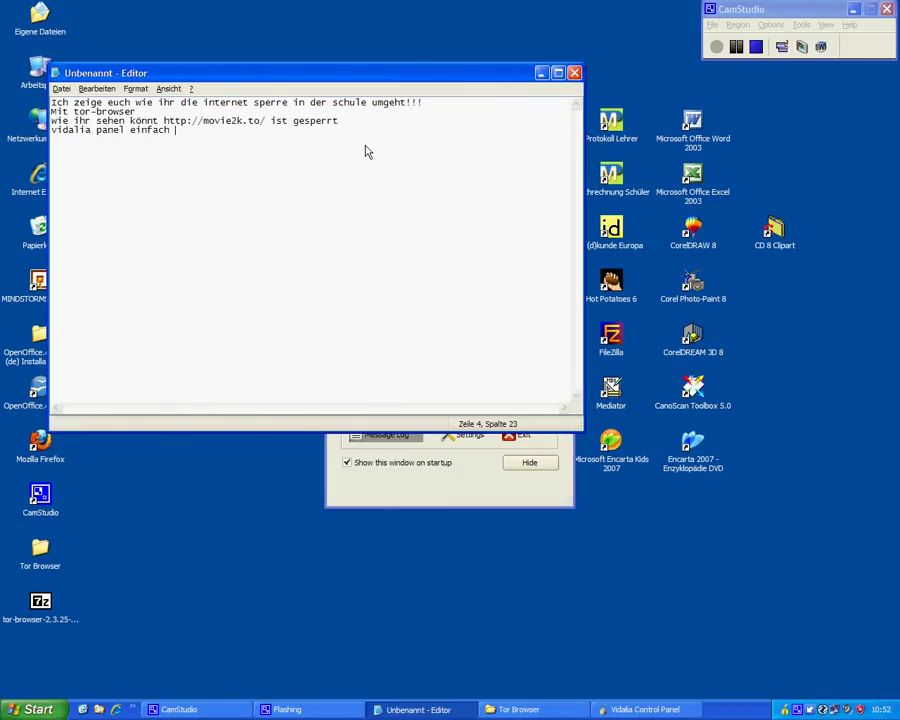
pyautogui.write('starten und laufen la')
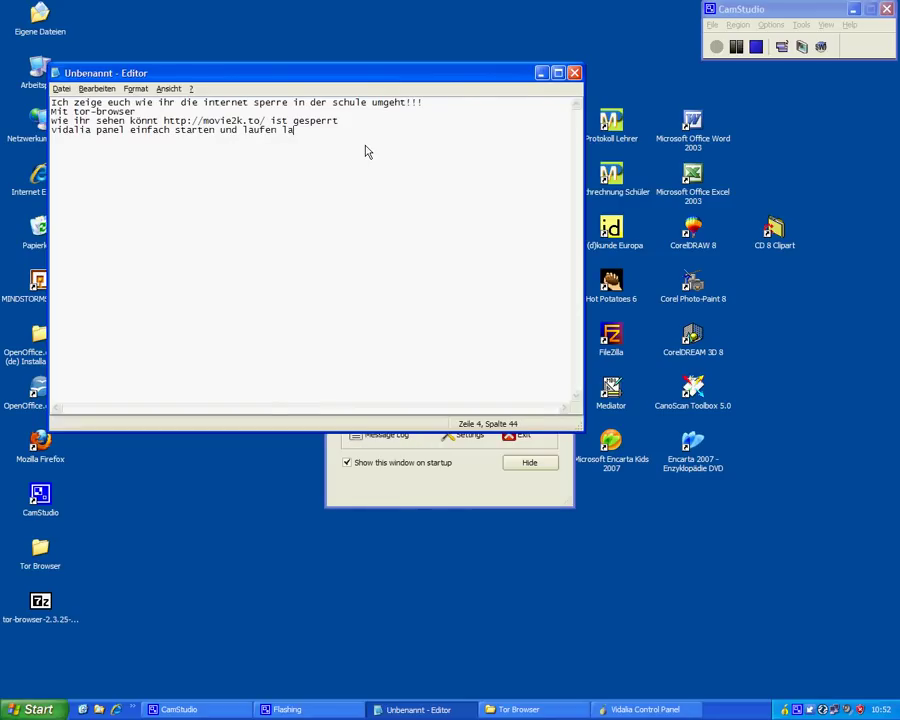
pyautogui.write('ssen!')
pyautogui.click(541, 72)
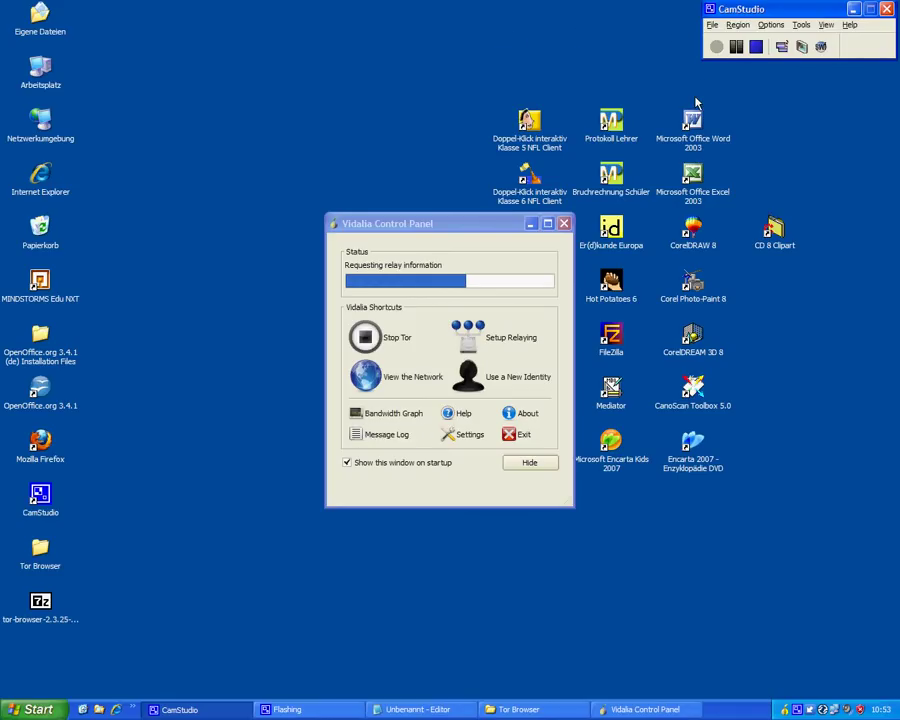
# - Move the Vidalia Control Panel up and to the left on the desktop and close the Tor Browser folder window
pyautogui.moveTo(425, 231); pyautogui.dragTo(360, 188)
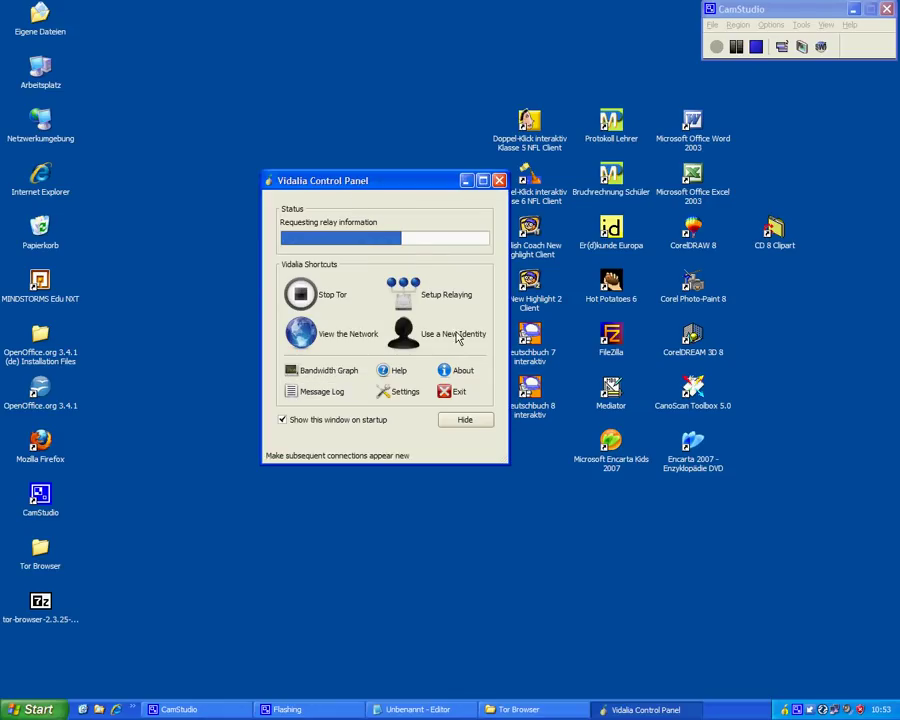
pyautogui.rightClick(515, 709)
pyautogui.click(550, 704)
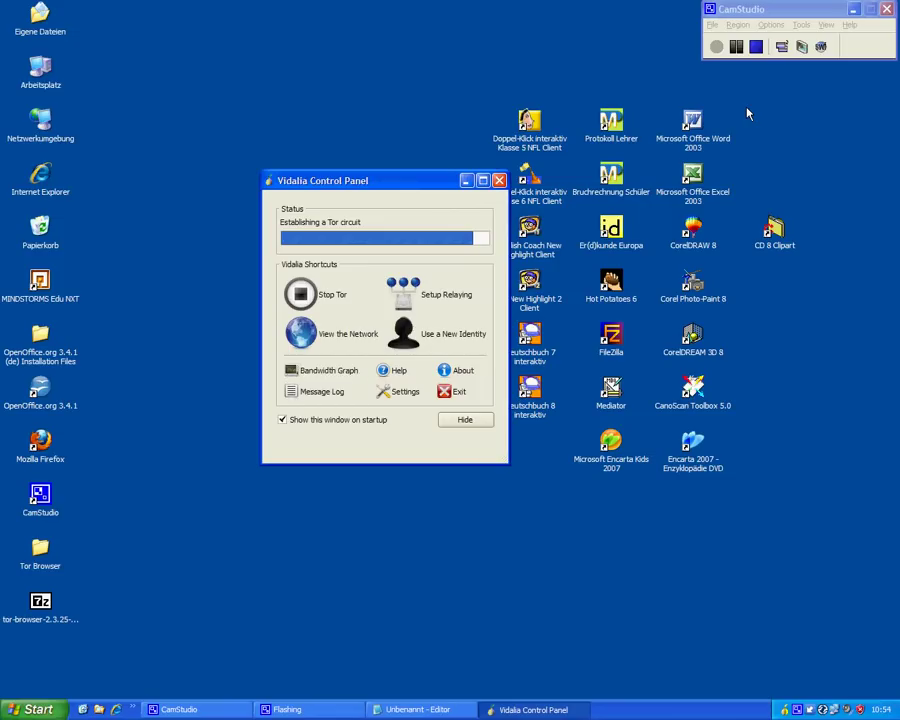
pyautogui.click(736, 46)
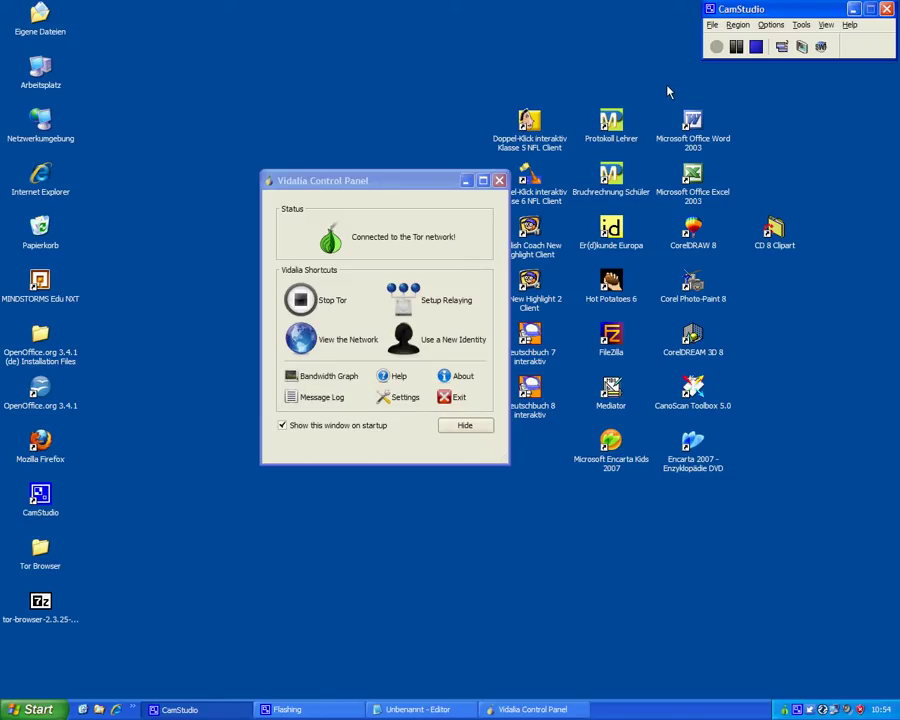
pyautogui.click(412, 183)
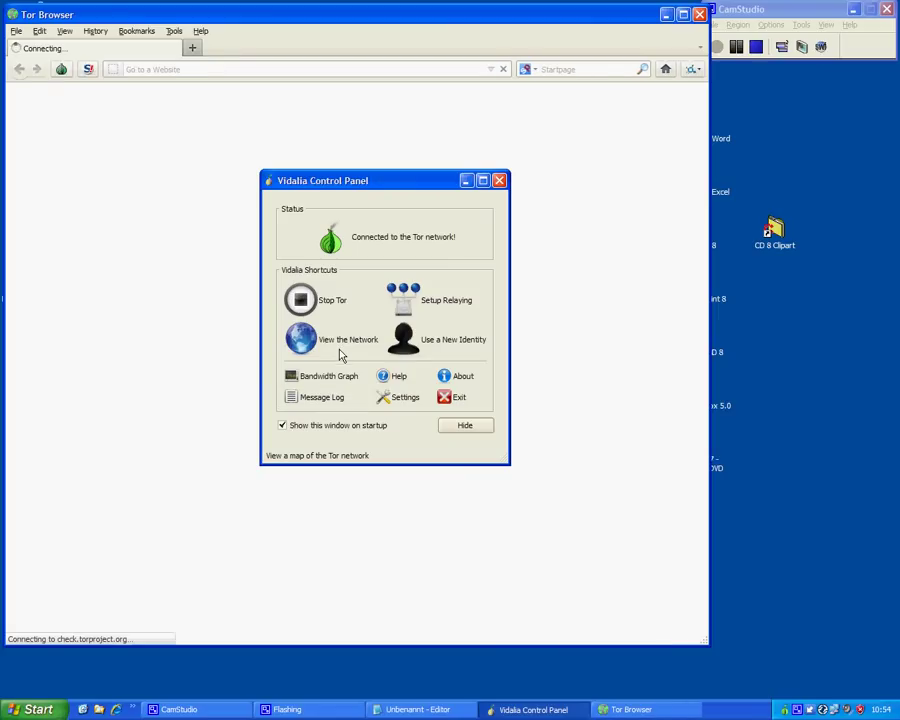
# - Add the line "jetzt öffnet sich der tor-browser" to the note in the text editor and minimize it
pyautogui.click(435, 706)
pyautogui.press('Return')
pyautogui.write('jetzt ö')
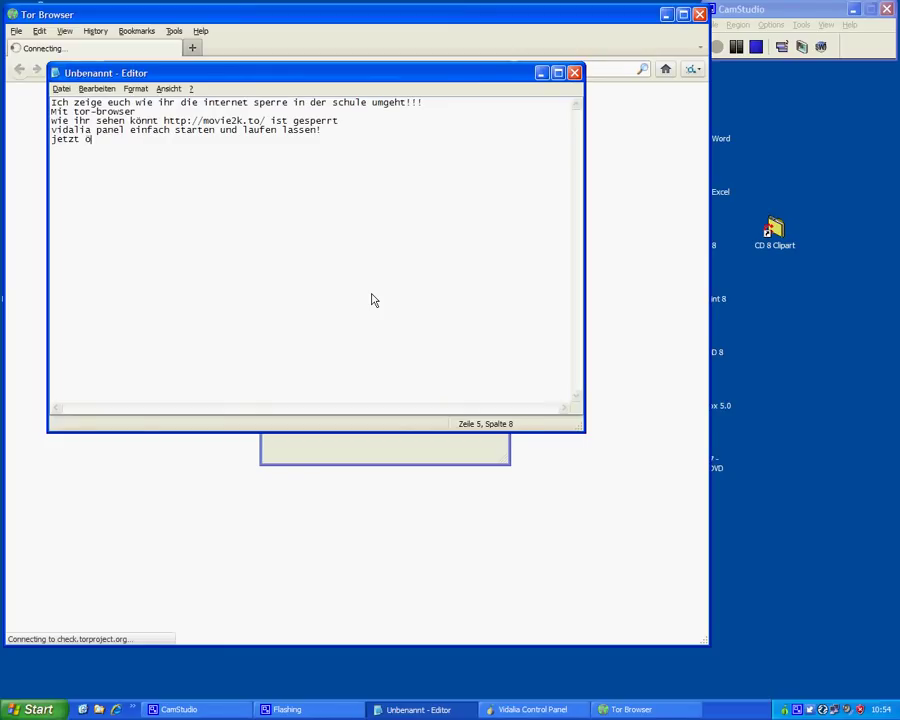
pyautogui.write('ffnet sich der tor-bro')
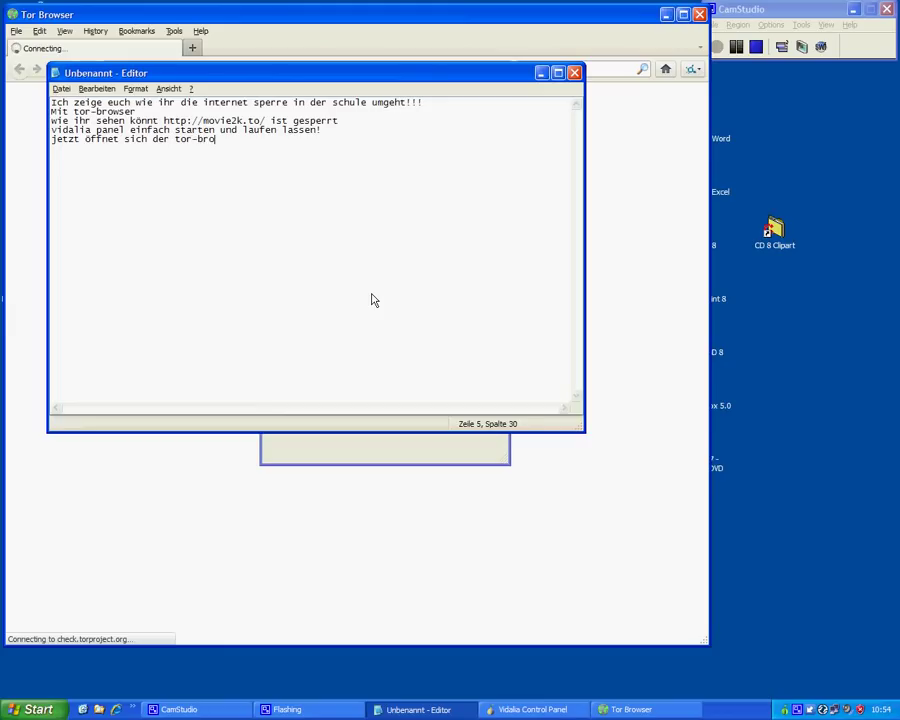
pyautogui.write('wser')
pyautogui.click(541, 72)
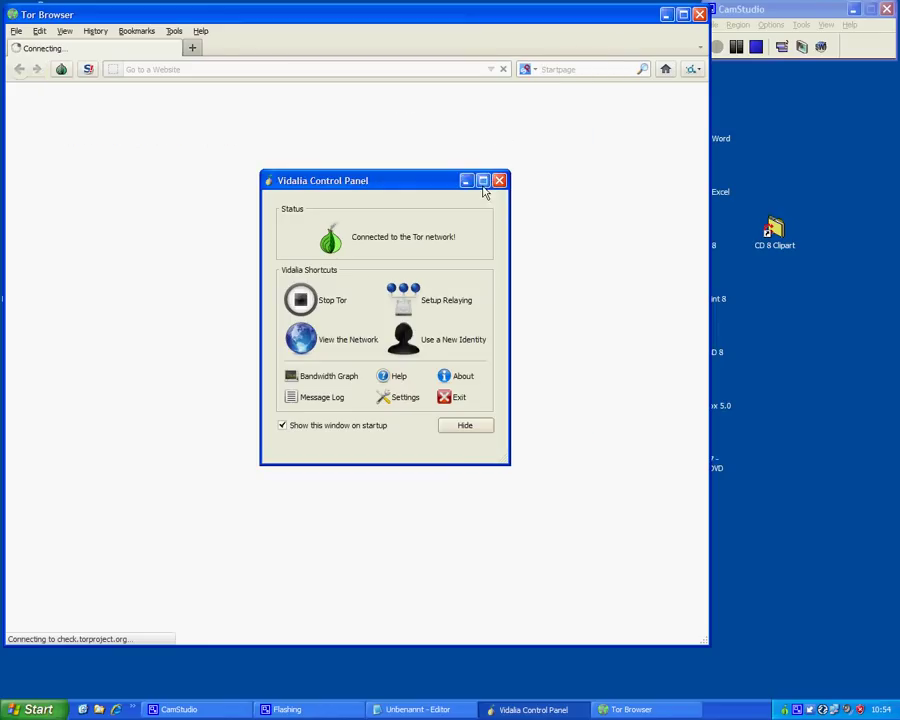
# - Minimize the Vidalia Control Panel and load movie2k.to in a maximized Tor Browser window
pyautogui.click(464, 180)
pyautogui.write('movi')
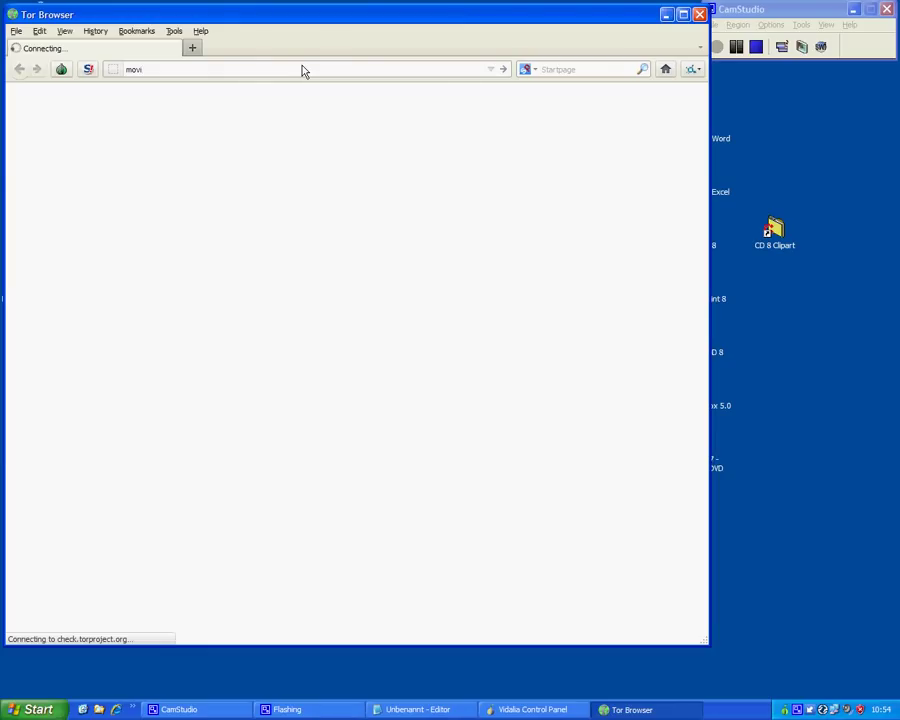
pyautogui.write('e2k.to')
pyautogui.press('Return')
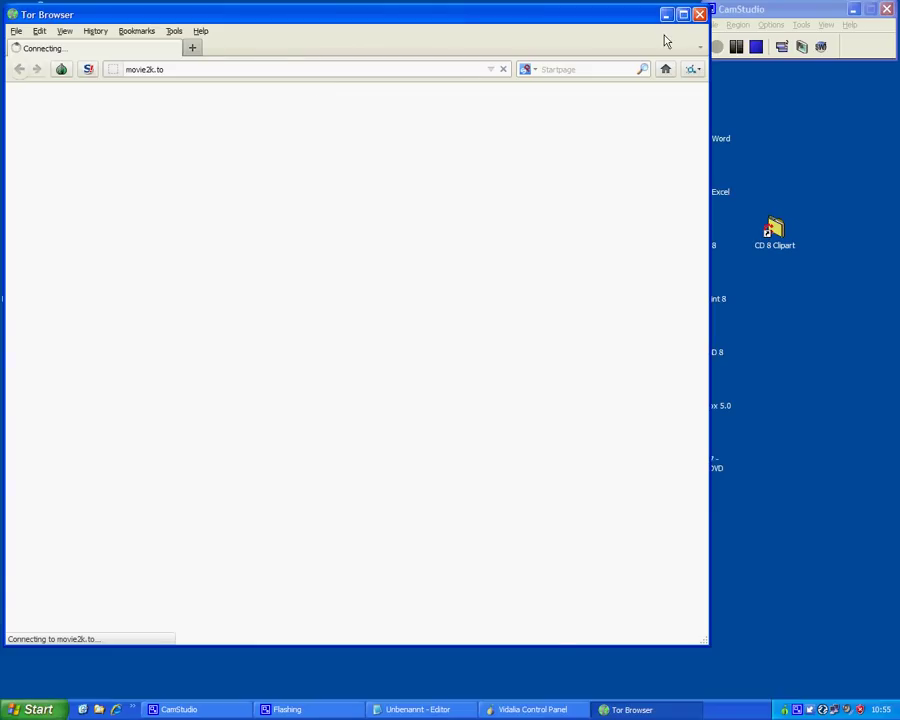
pyautogui.moveTo(766, 14); pyautogui.dragTo(787, 13)
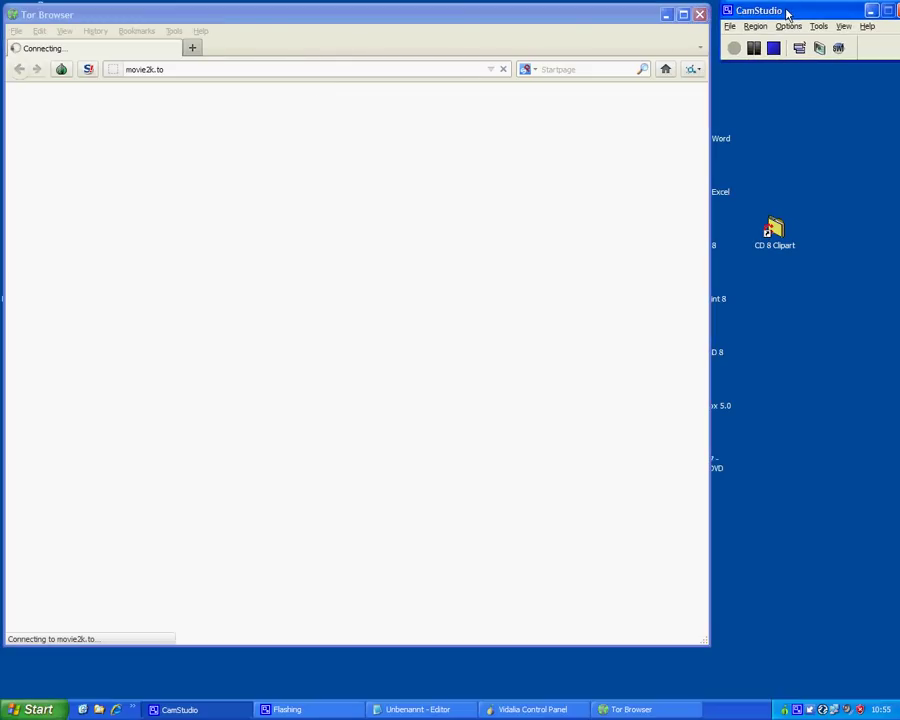
pyautogui.doubleClick(408, 22)
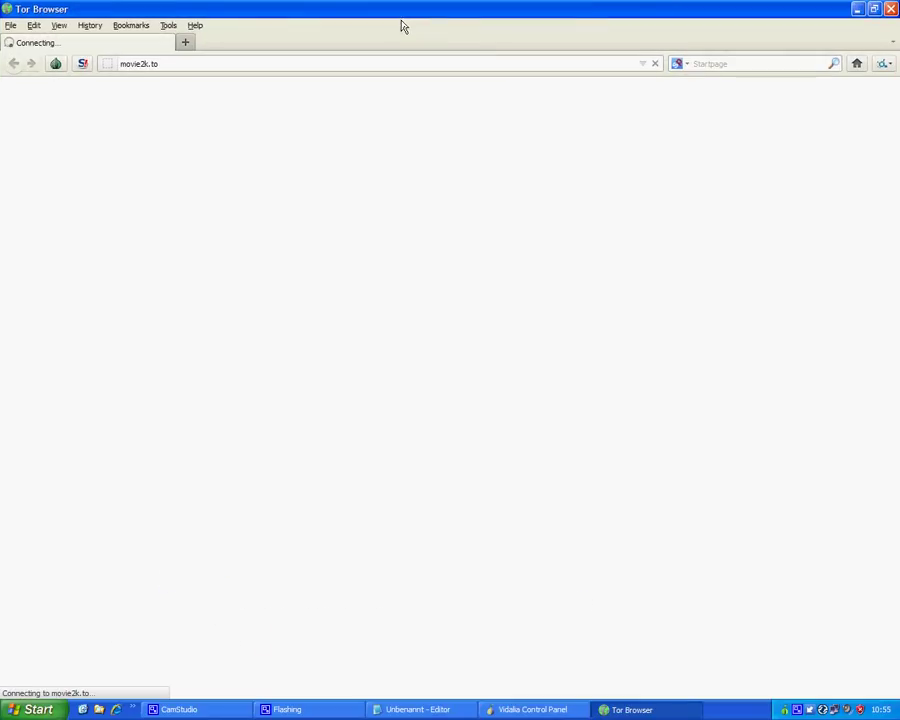